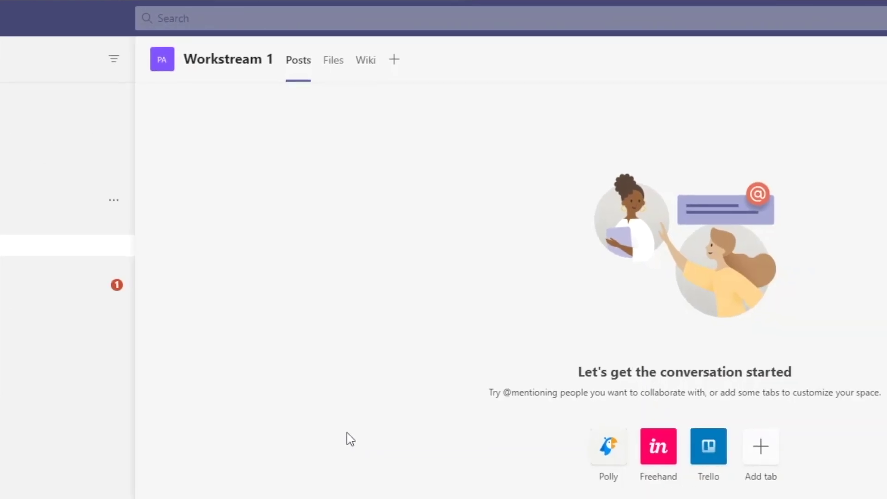
Step: Add a OneNote tab to the Workstream 1 channel that uses Project A Notebook, with posting to the channel enabled
left_click(307, 55)
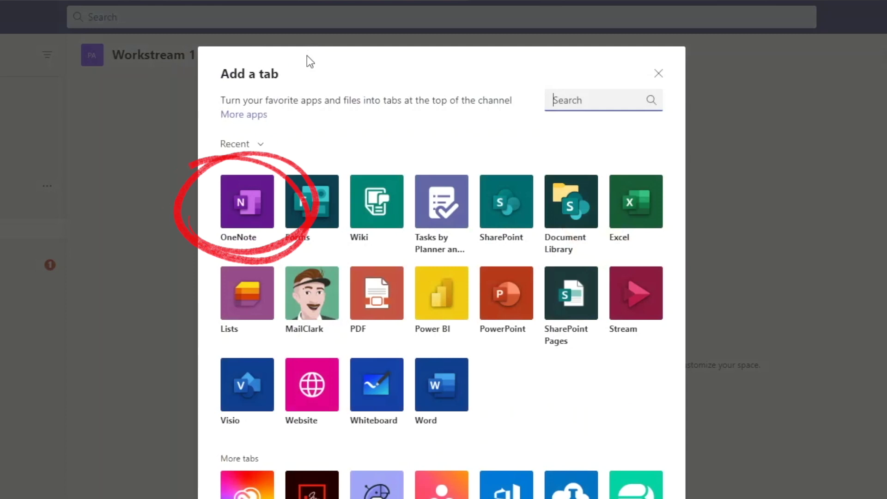
left_click(553, 100)
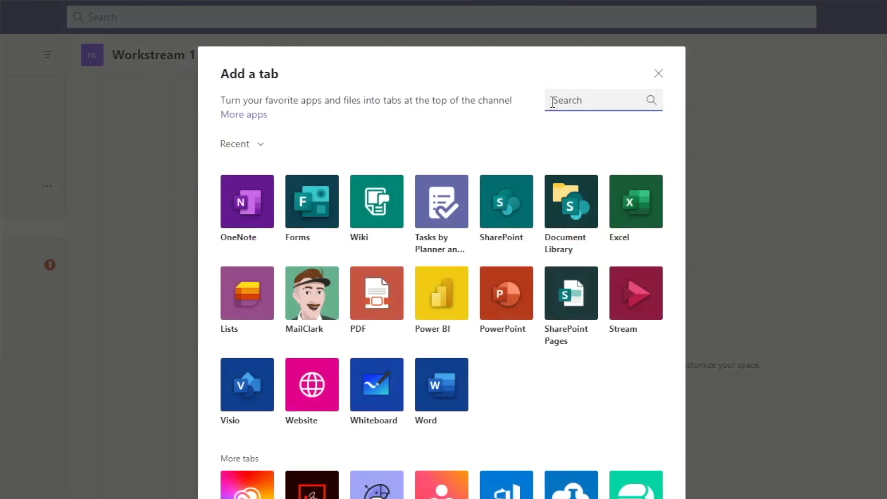
type("onenote")
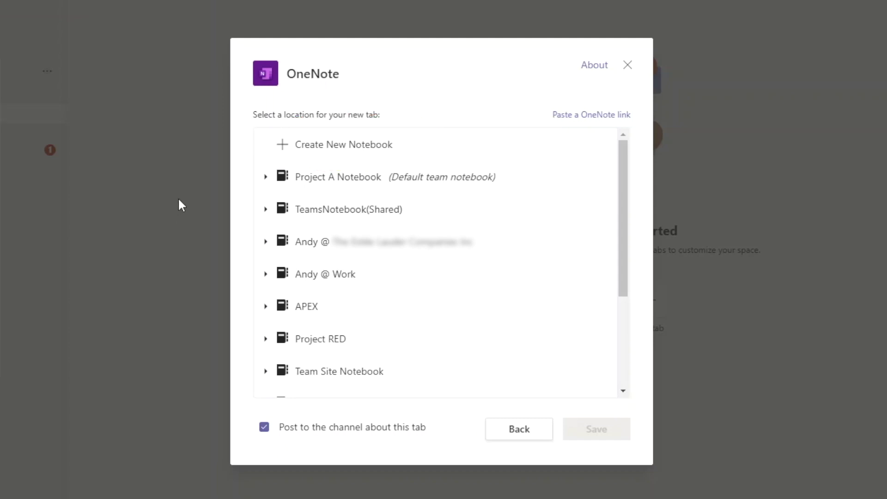
left_click(275, 174)
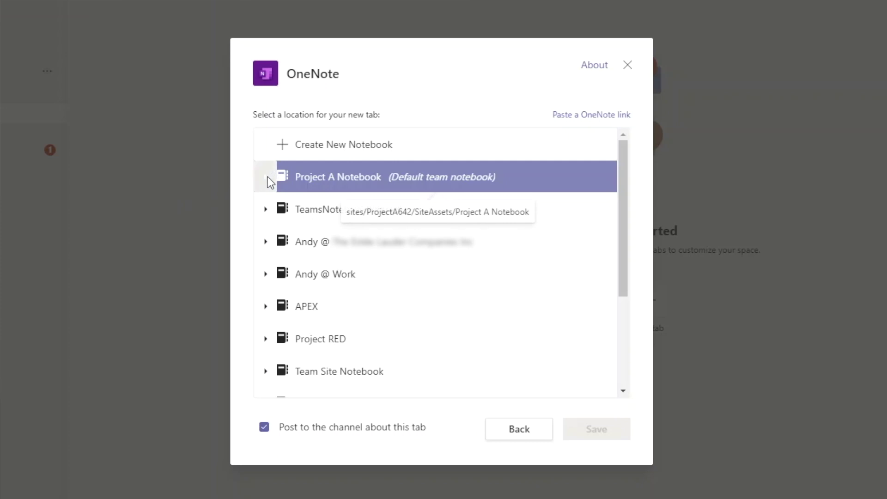
left_click(267, 177)
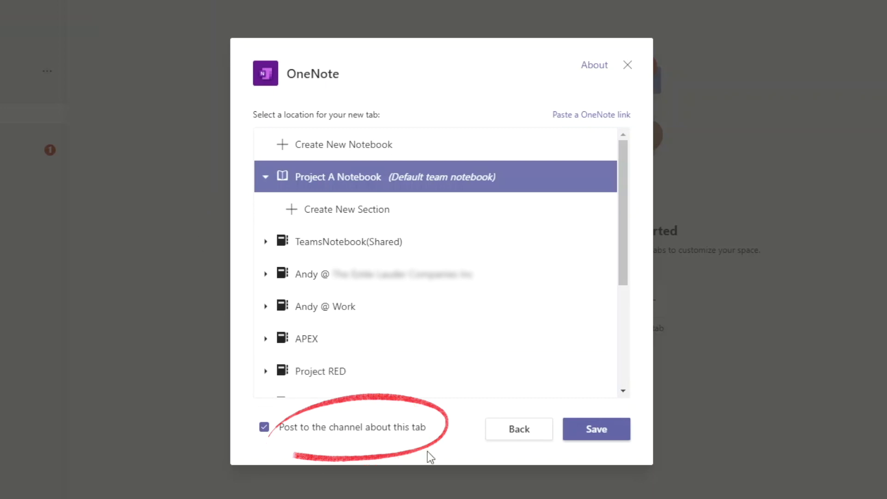
left_click(586, 435)
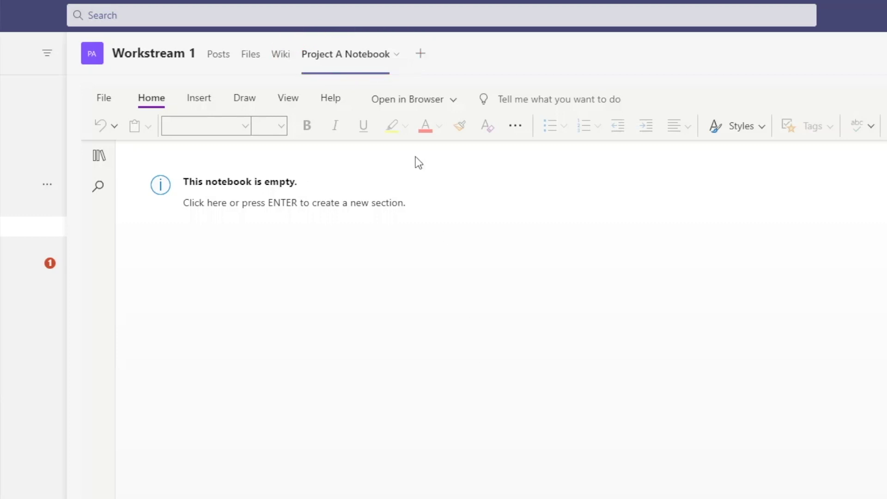
Step: Rename the Project A Notebook channel tab to WS 1
left_click(363, 64)
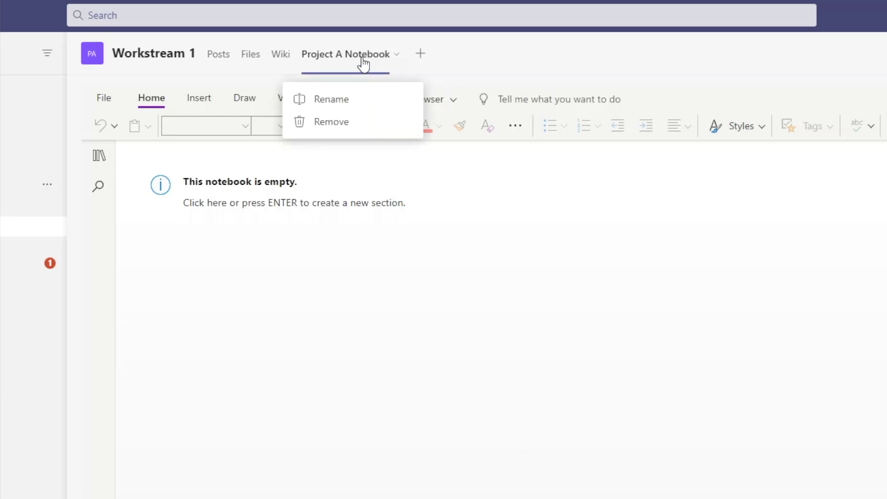
left_click(355, 99)
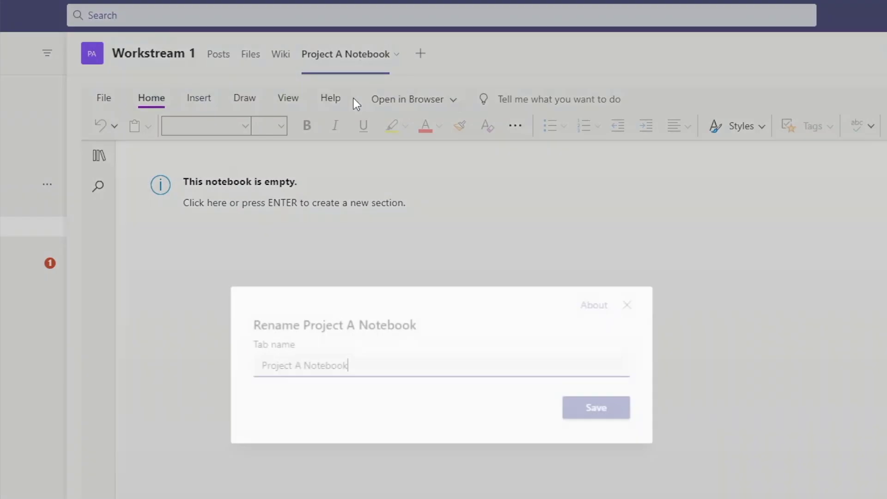
type("WS 1")
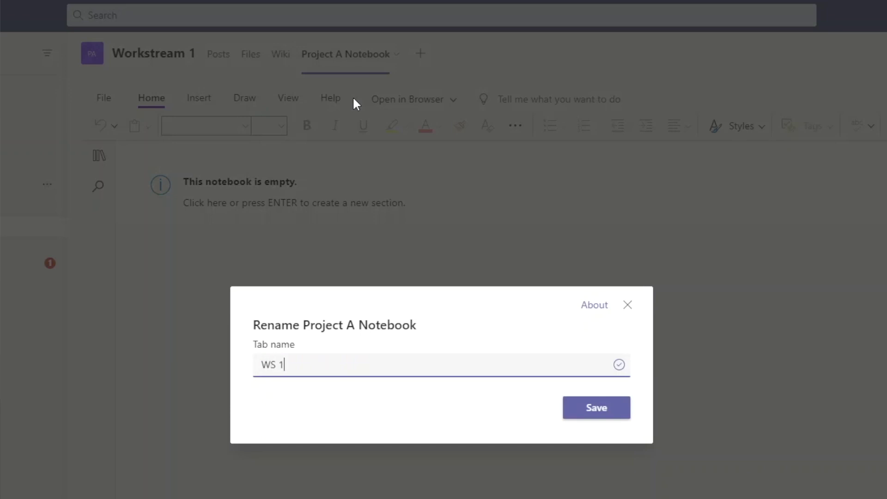
left_click(583, 407)
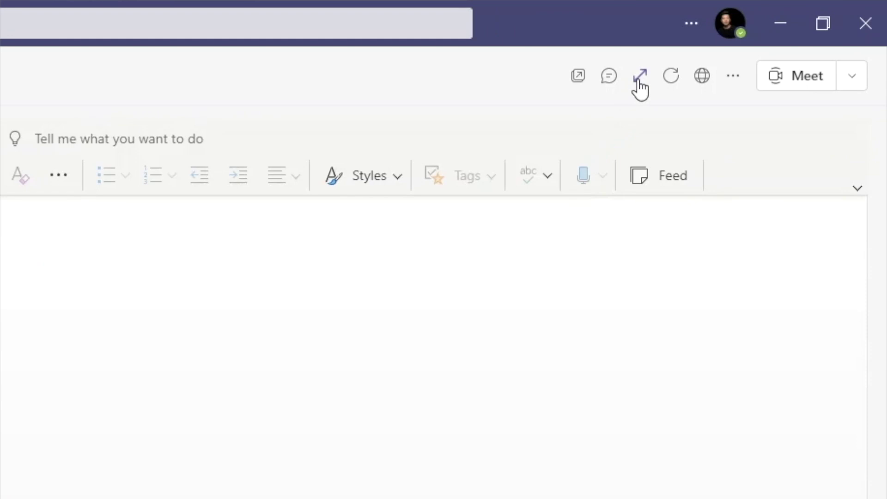
Step: Expand the WS 1 tab to full view and create two notebook sections named WS 1 and WS 2
left_click(639, 77)
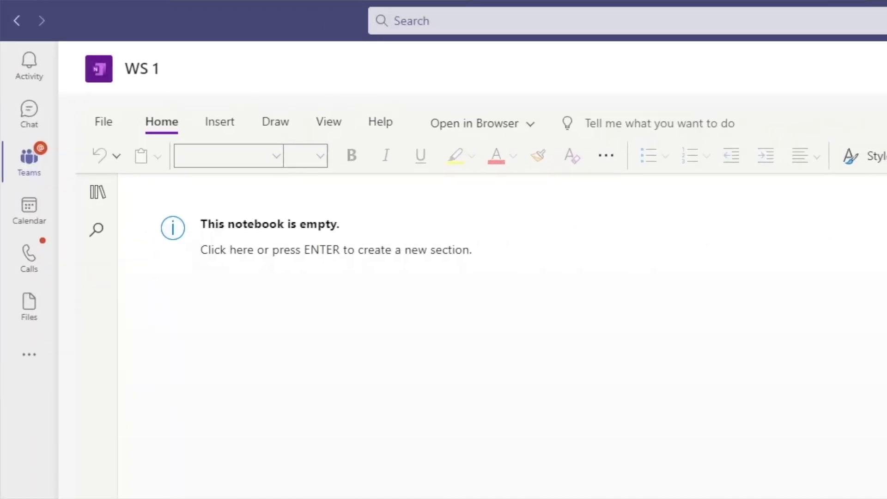
left_click(98, 199)
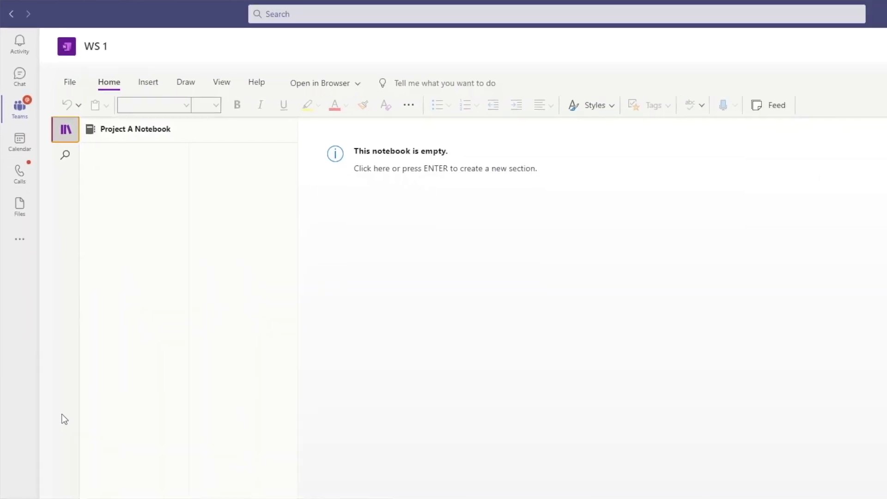
left_click(84, 471)
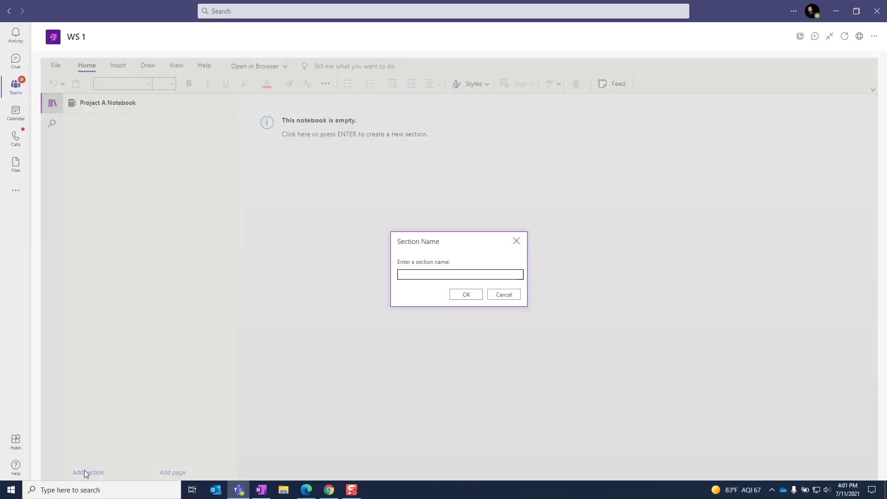
type("WS 1")
key("Return")
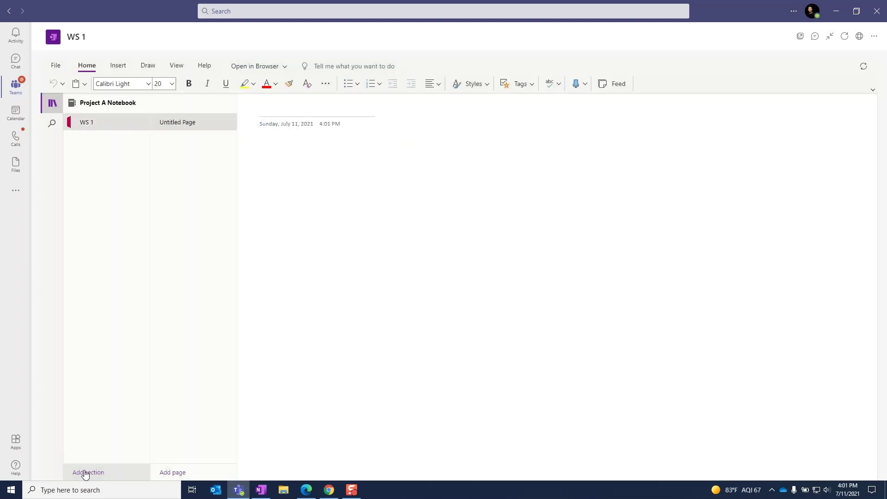
left_click(84, 472)
type("WS 2")
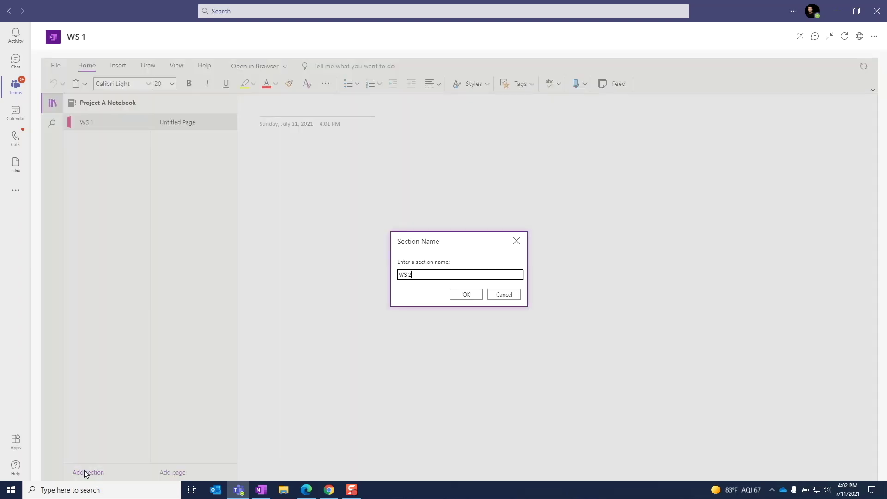
key("Return")
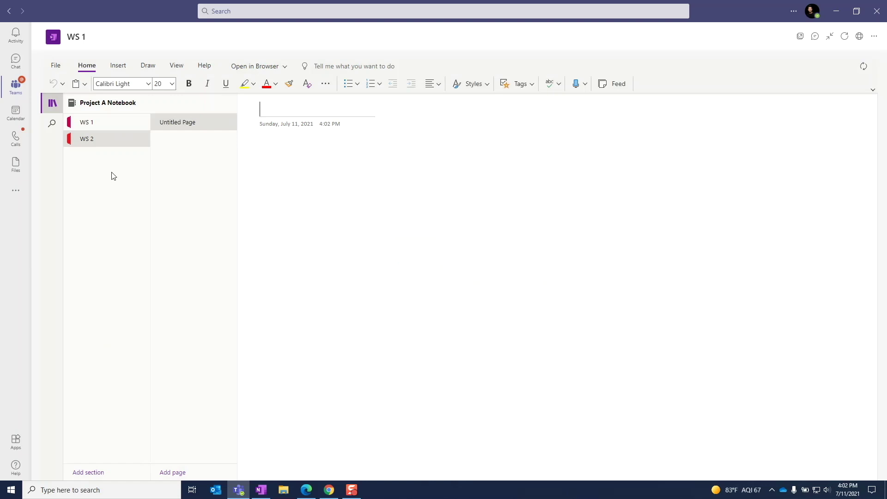
Step: Insert the Friday, Jul 9 "design: Commercial followups" meeting details into the WS 1 section's page, using the work or school account
left_click(89, 125)
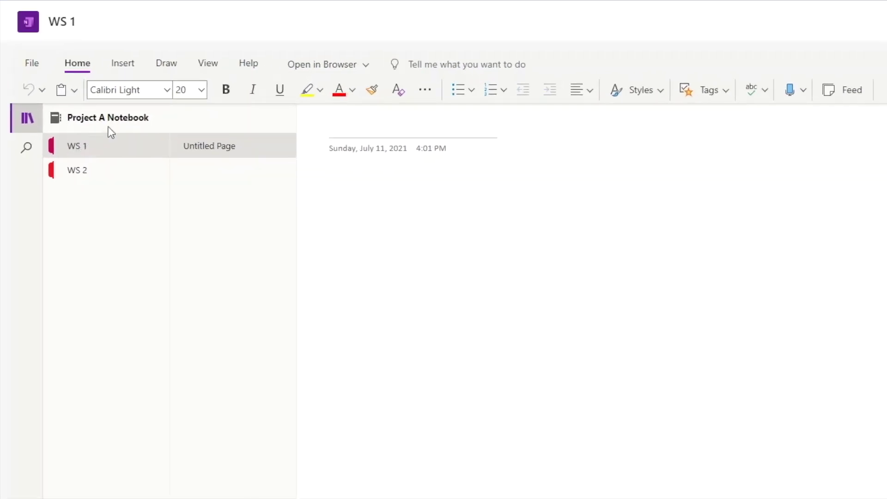
left_click(123, 65)
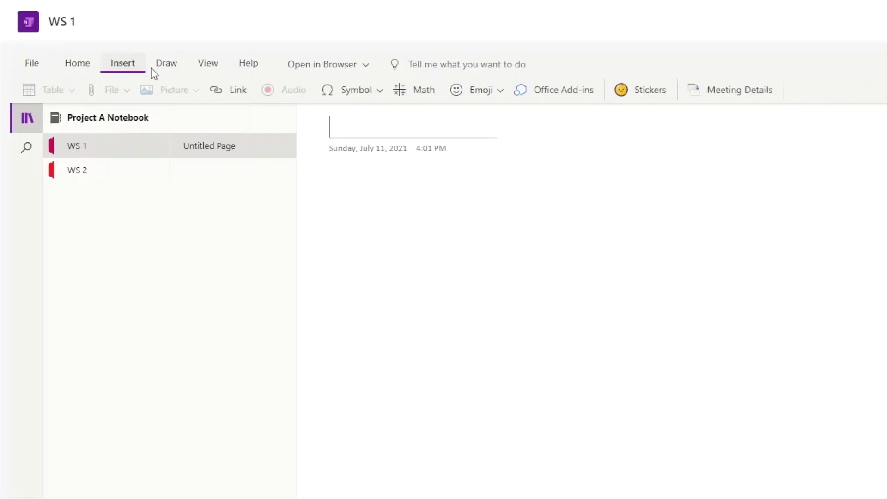
left_click(707, 95)
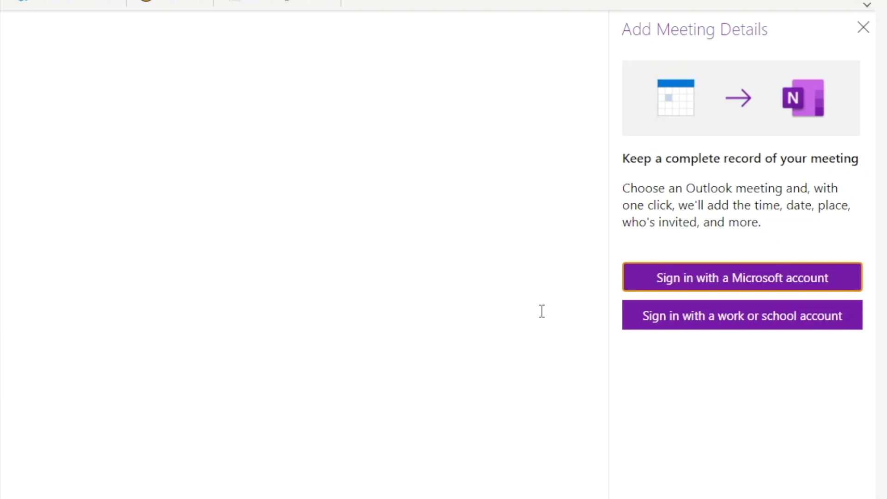
left_click(678, 320)
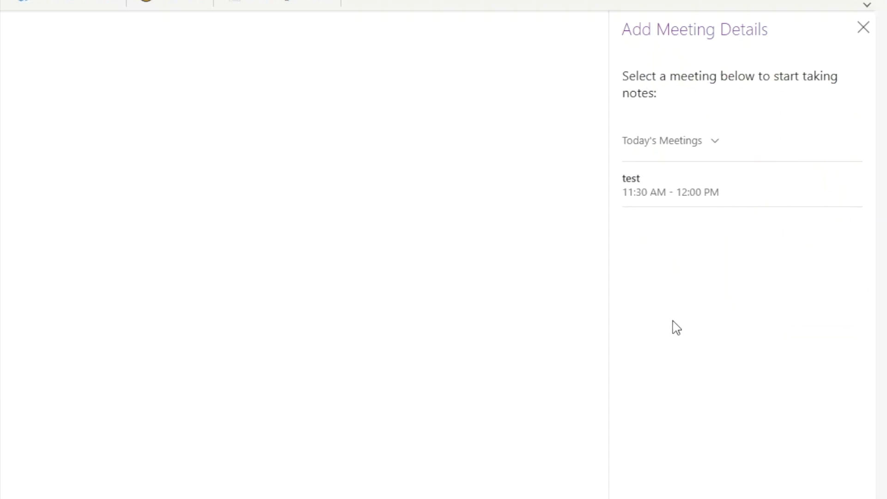
left_click(715, 143)
left_click(809, 299)
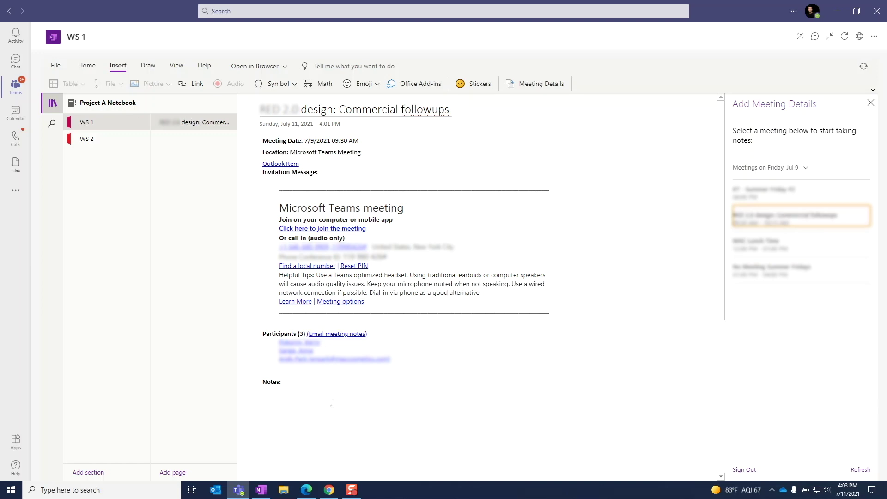
Step: Write "Need to change the design based on architectural survey results" under Notes on the meeting page
left_click(304, 398)
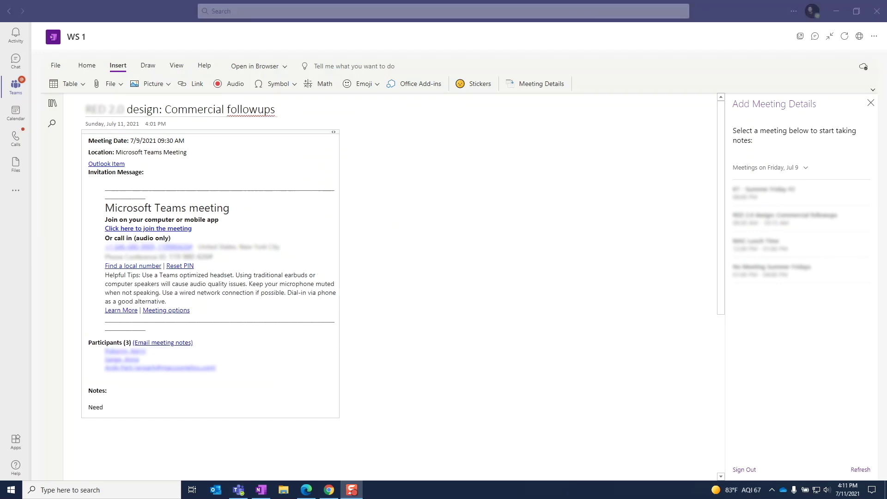
type("to change the design based on architectural")
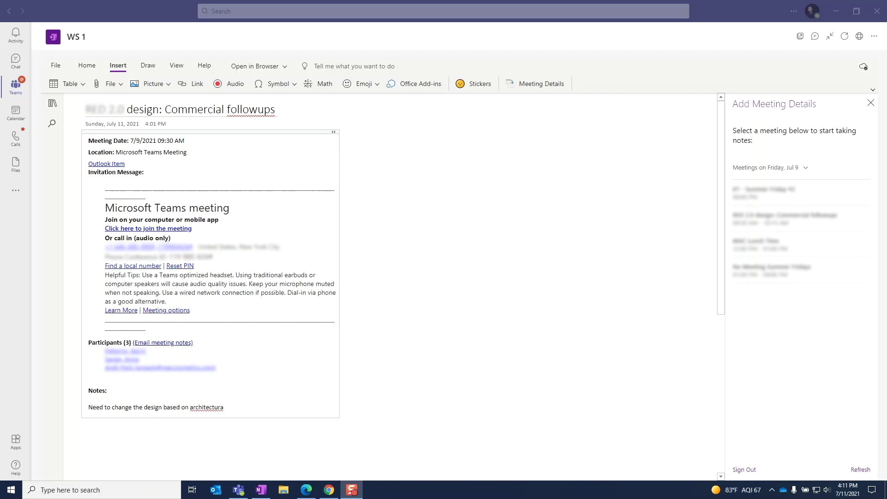
type(" survey results")
key("Return")
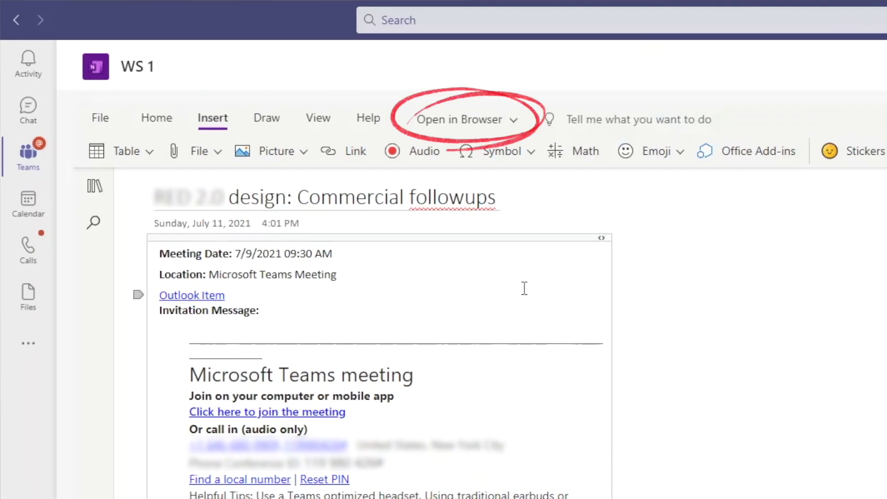
Step: Open the meeting notes page in the OneNote desktop app
left_click(518, 119)
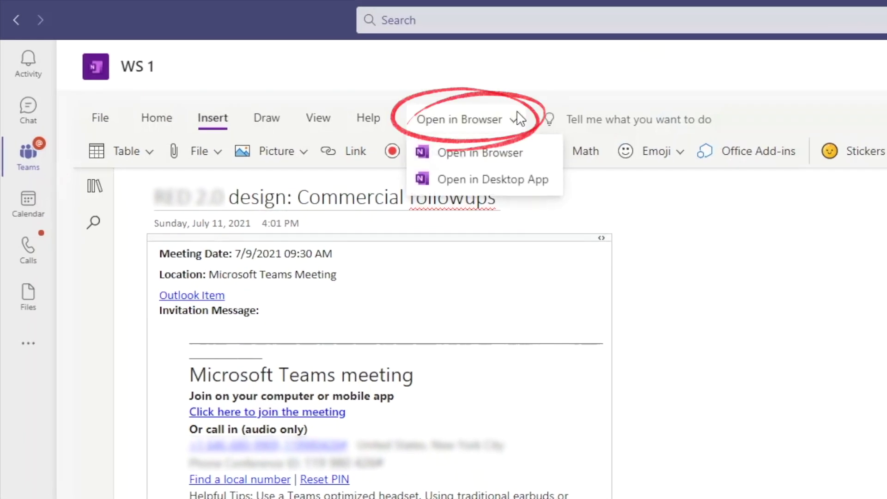
left_click(520, 180)
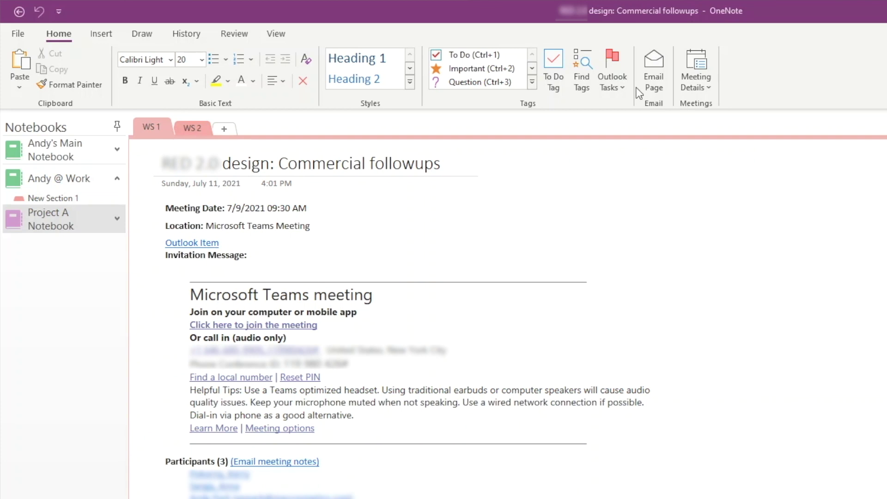
Step: Create an email containing the meeting notes page and discard the draft without saving it
left_click(659, 62)
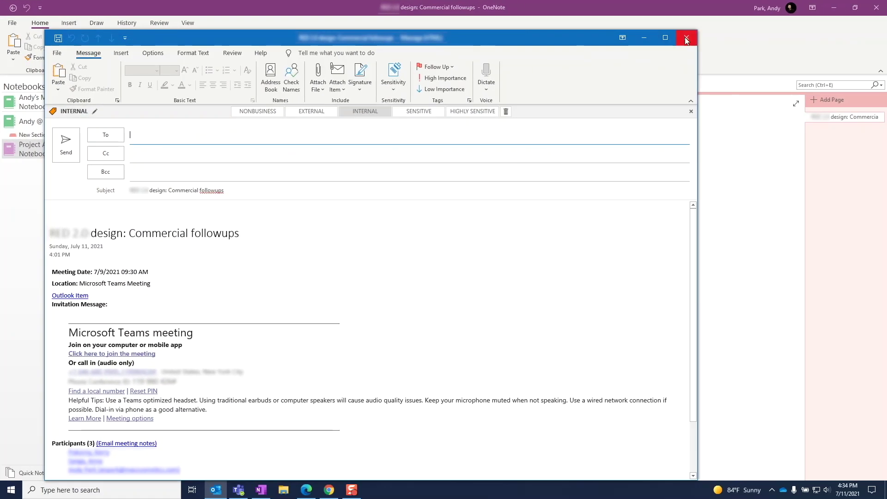
left_click(850, 47)
left_click(447, 270)
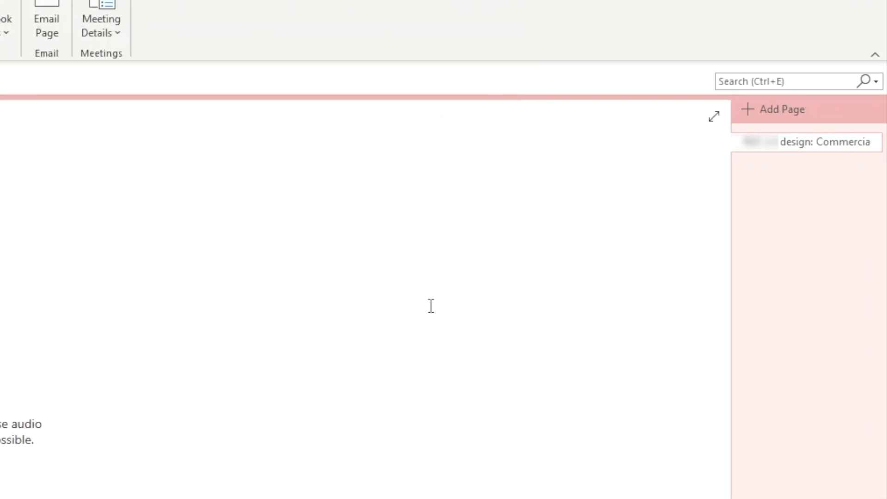
Step: Copy the link to the "design: Commercial followups" page and paste it into the body of a new Outlook email
right_click(769, 149)
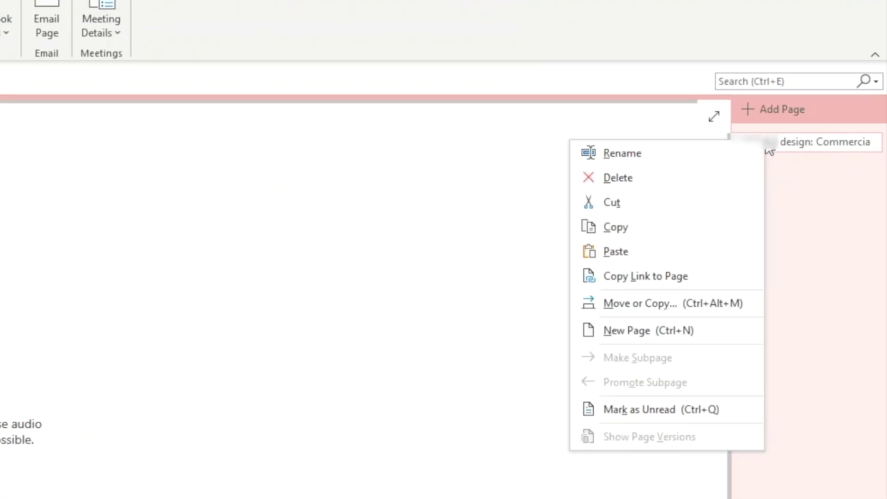
left_click(655, 276)
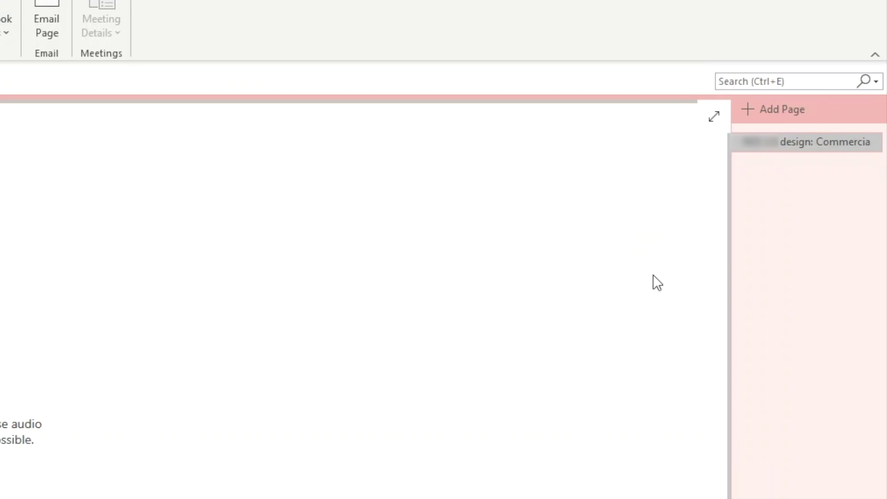
left_click(216, 490)
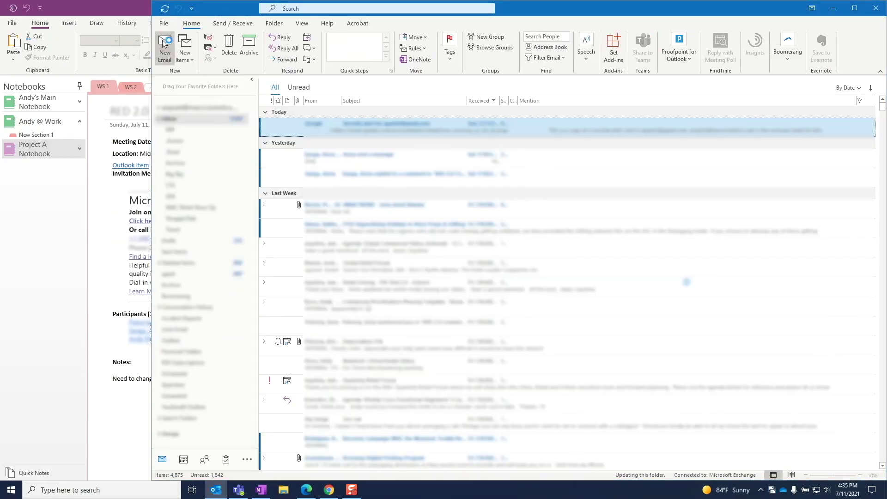
left_click(166, 42)
left_click(106, 210)
key("ctrl+v")
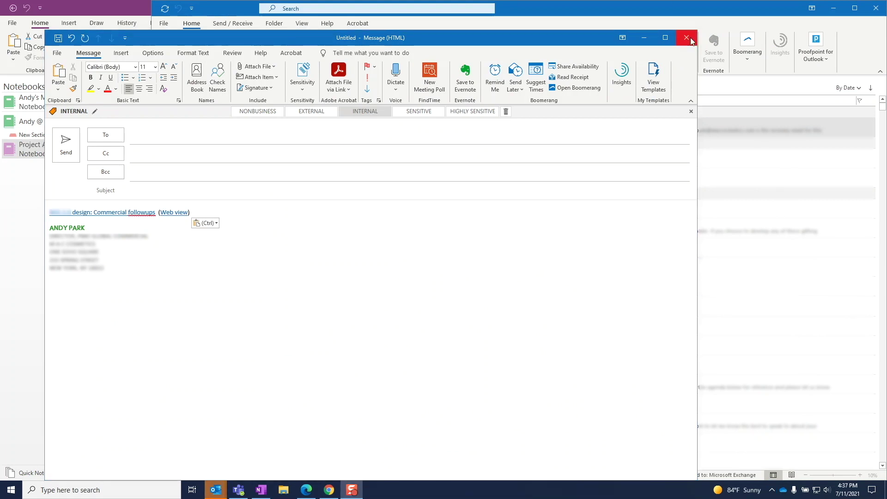
Step: Discard the email with the page link without saving and return to the OneNote desktop app
left_click(692, 40)
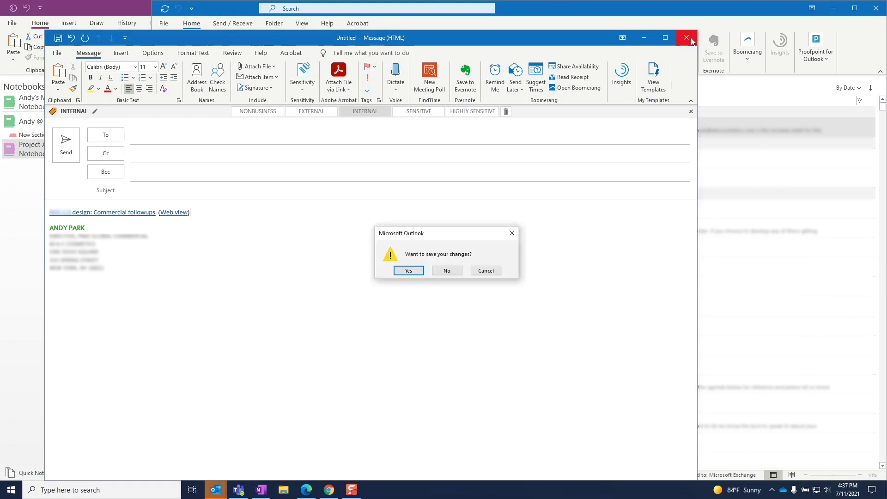
left_click(447, 271)
left_click(838, 12)
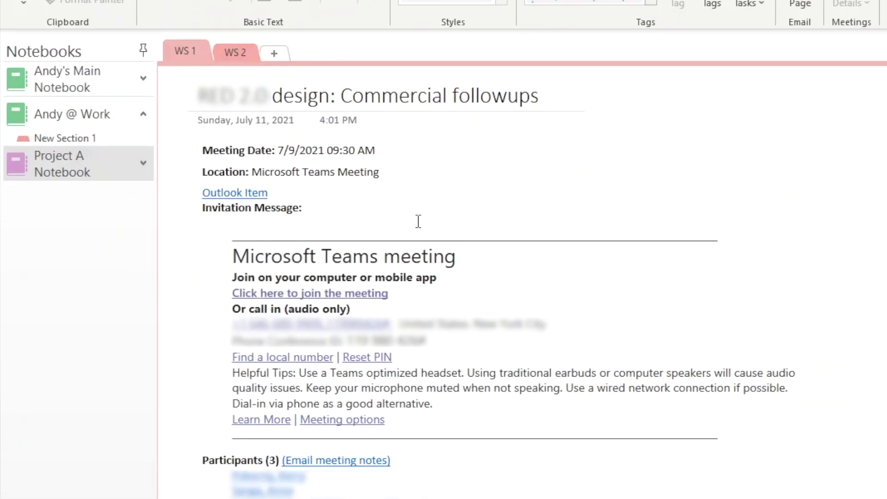
Step: Open the sharing page for Project A Notebook and examine the permission choices for people being invited
right_click(106, 173)
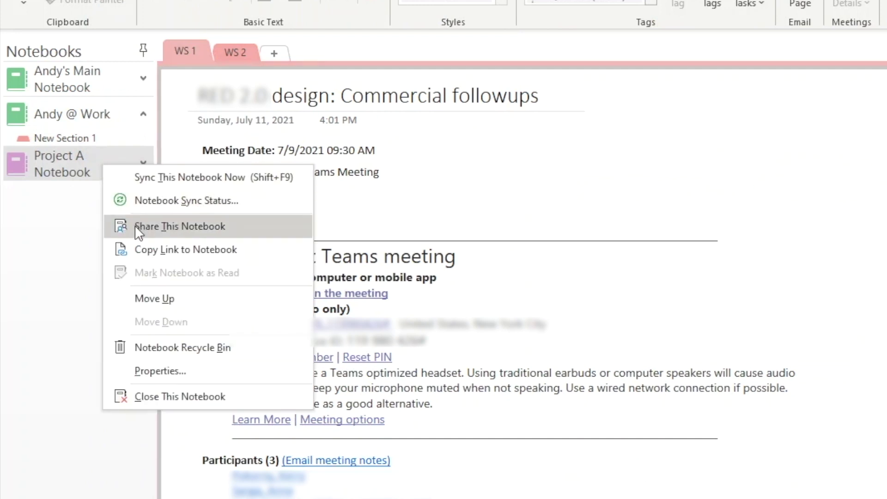
left_click(121, 227)
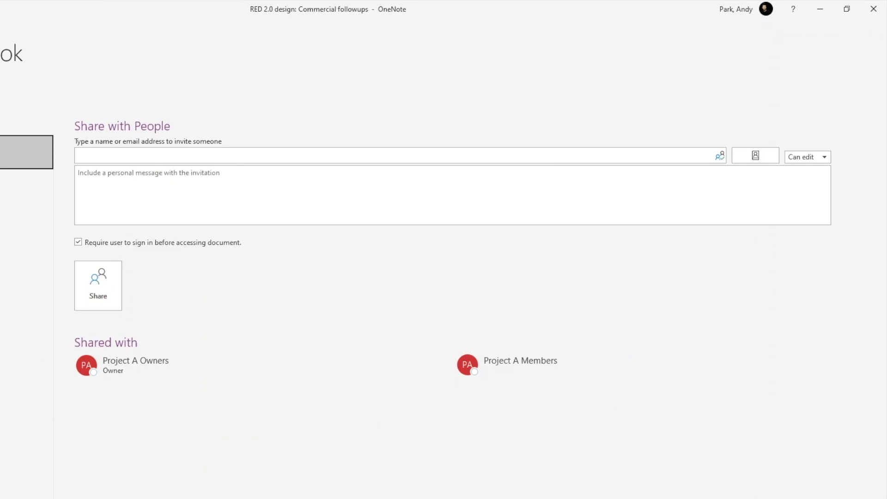
left_click(825, 158)
left_click(824, 156)
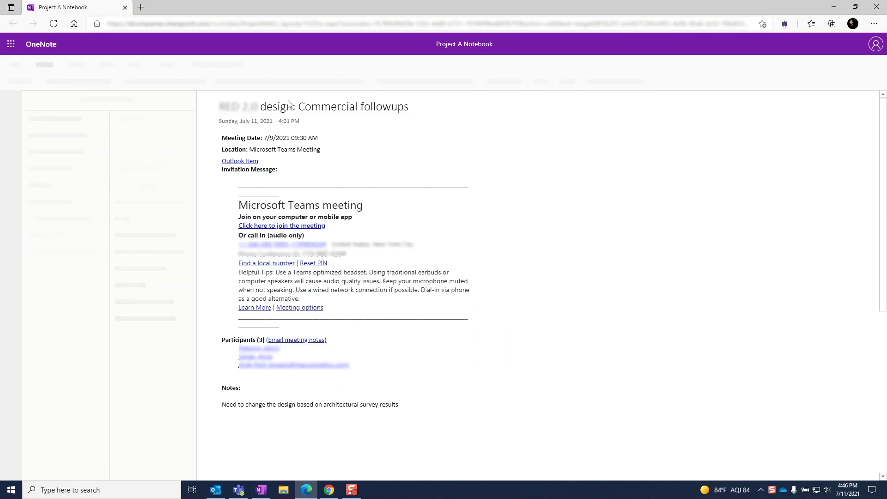
Step: Open the notebook's sharing dialog in OneNote for the web and examine its link settings and edit or view permission choices
left_click(862, 66)
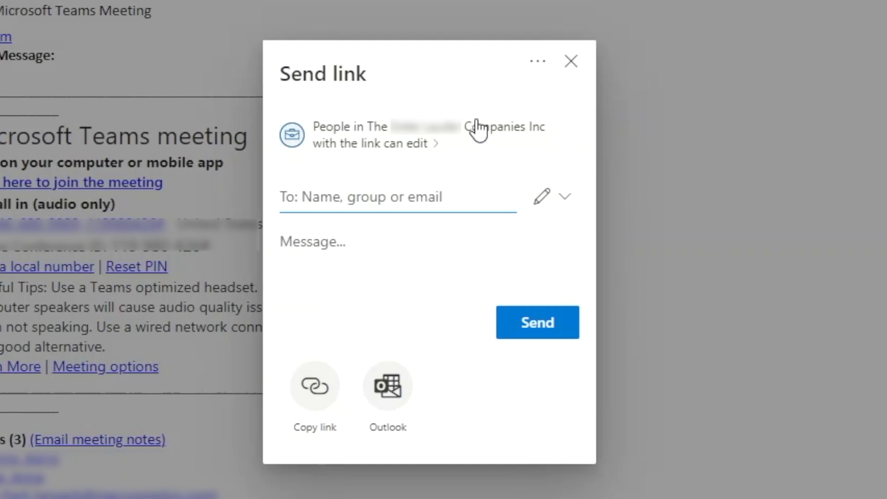
left_click(411, 138)
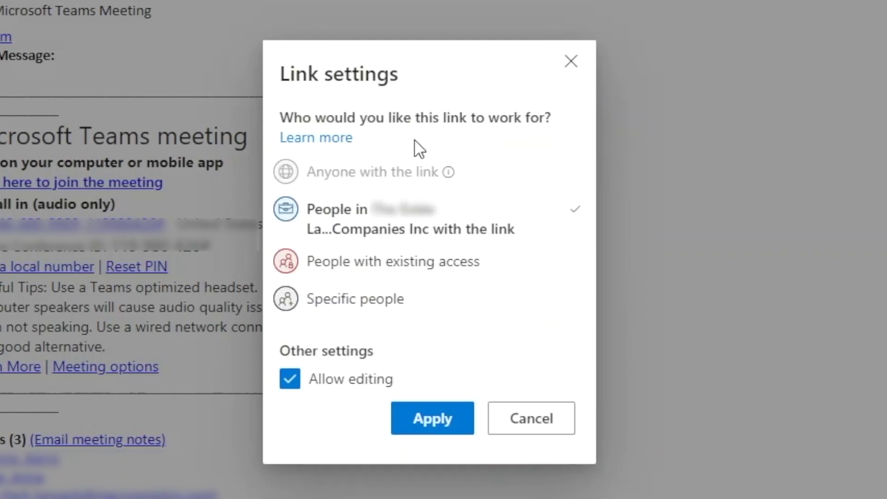
left_click(519, 429)
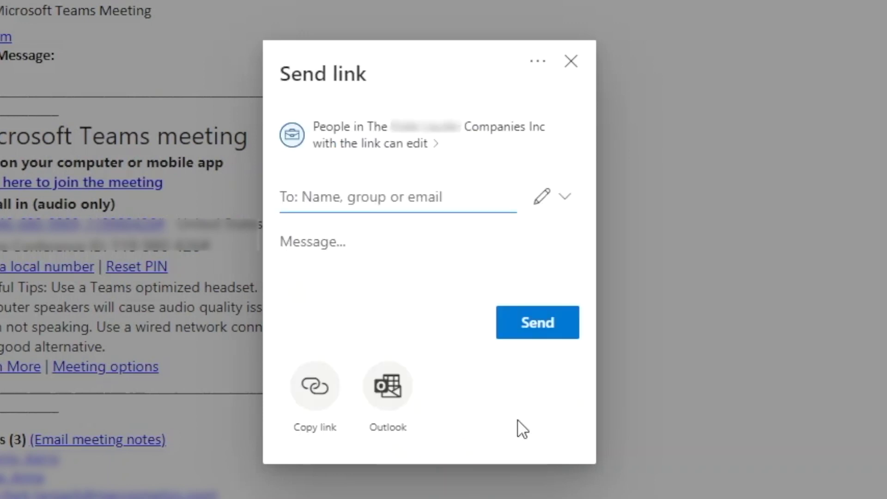
left_click(572, 209)
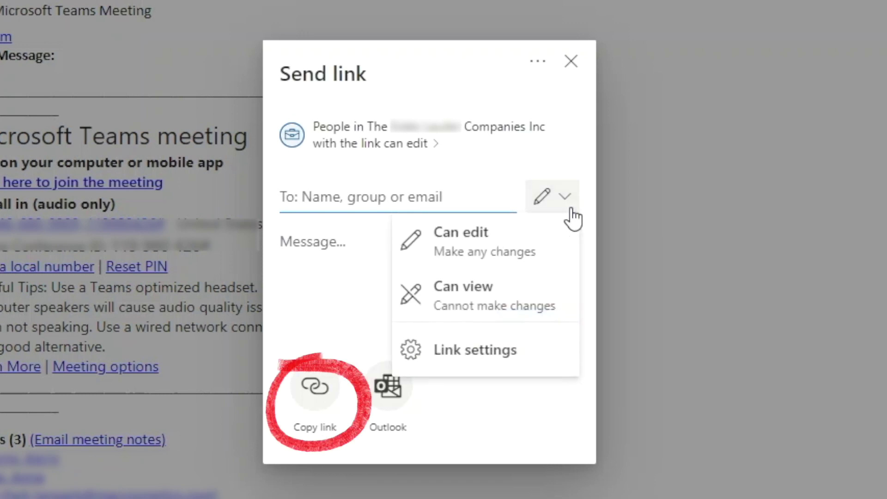